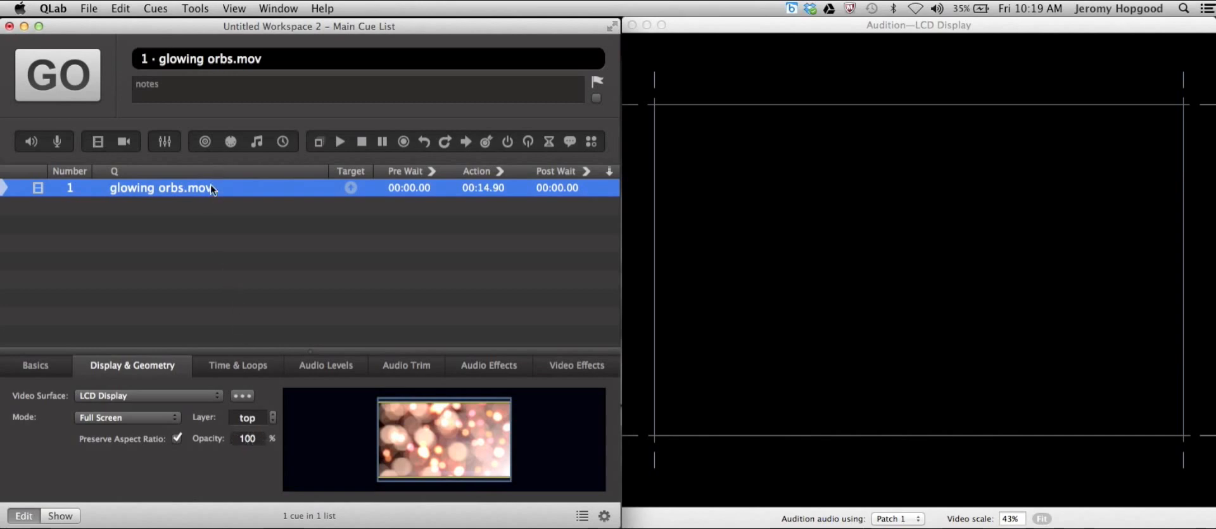
- Play the glowing orbs.mov video cue full screen on the display
{"action": "key", "text": "space"}
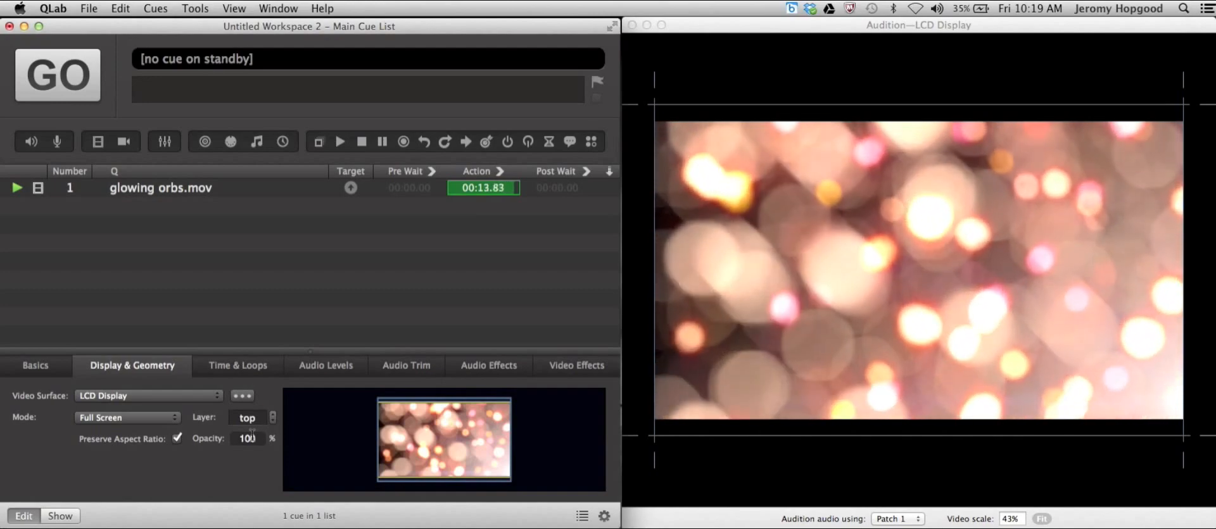
- Step the playing video's opacity down through 80, 60, 55, 52, 50, 48 to 0
{"action": "double_click", "coordinate": [249, 438]}
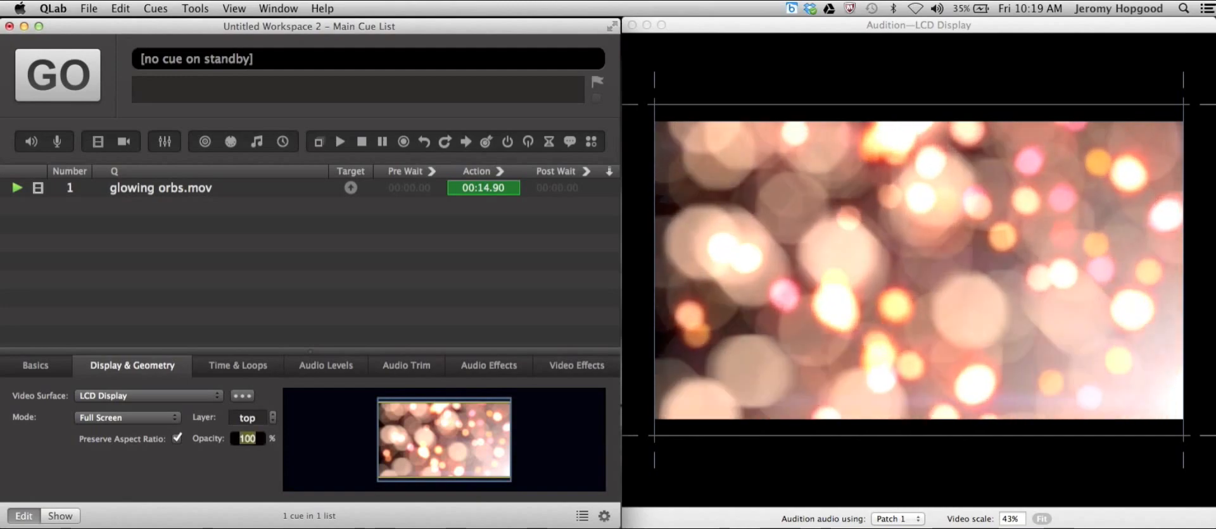
{"action": "type", "text": "80"}
{"action": "key", "text": "Return"}
{"action": "type", "text": "60"}
{"action": "key", "text": "Return"}
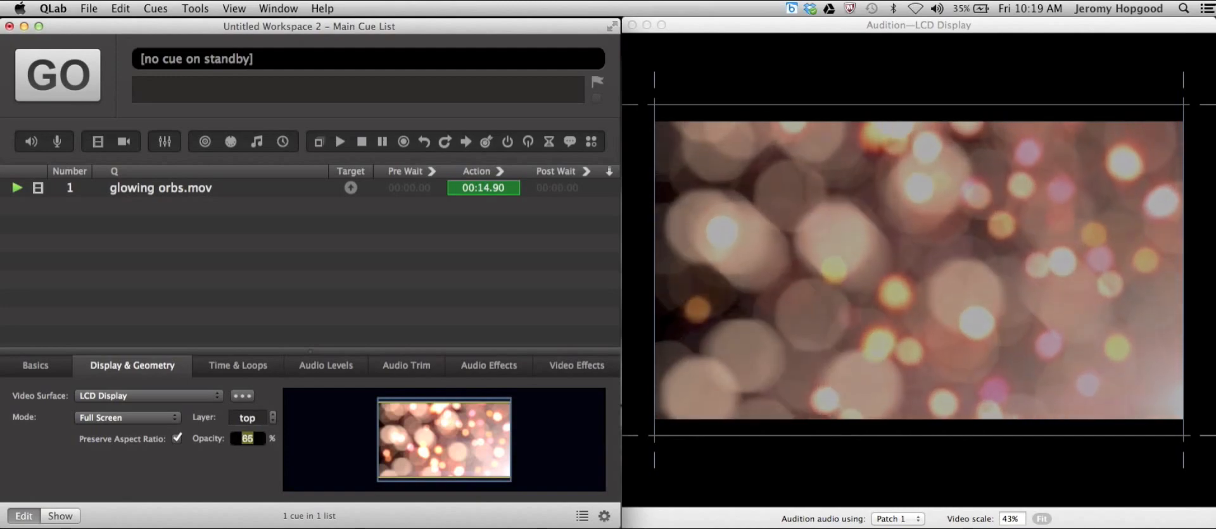
{"action": "type", "text": "55"}
{"action": "key", "text": "Return"}
{"action": "type", "text": "52"}
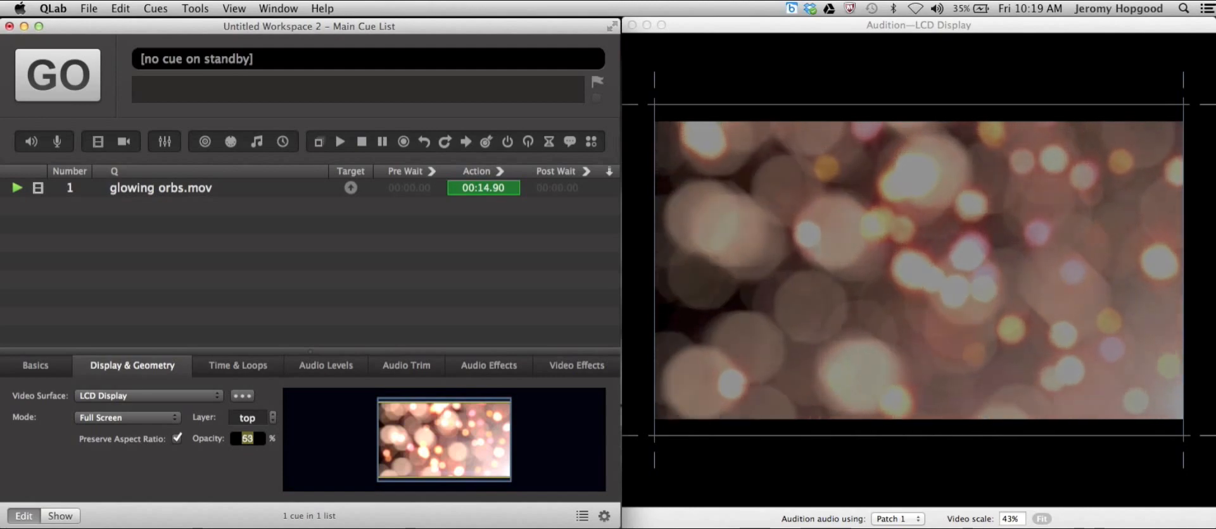
{"action": "key", "text": "Return"}
{"action": "type", "text": "50"}
{"action": "key", "text": "Return"}
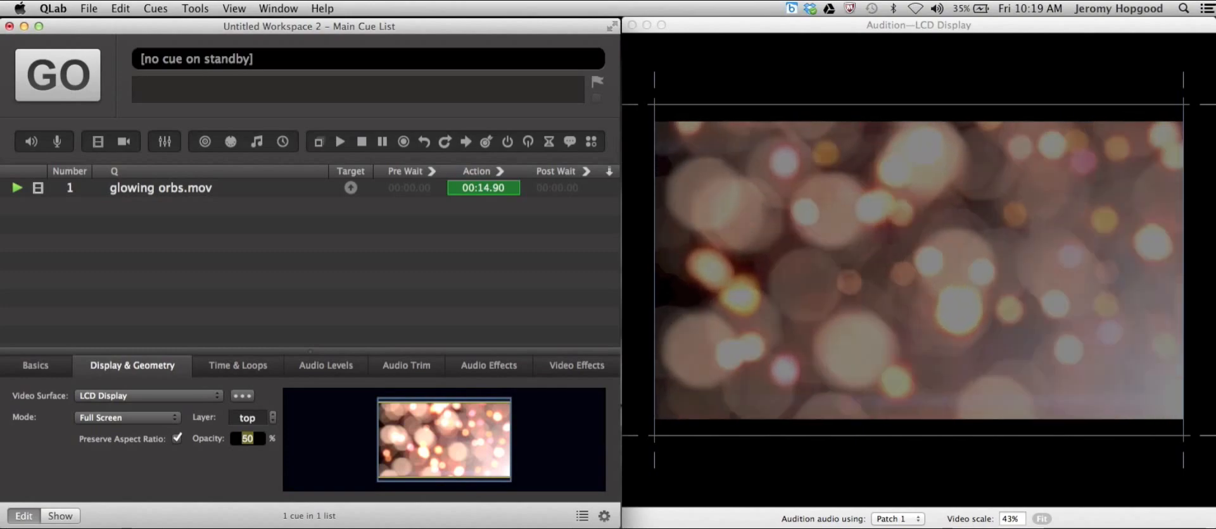
{"action": "type", "text": "48"}
{"action": "key", "text": "Return"}
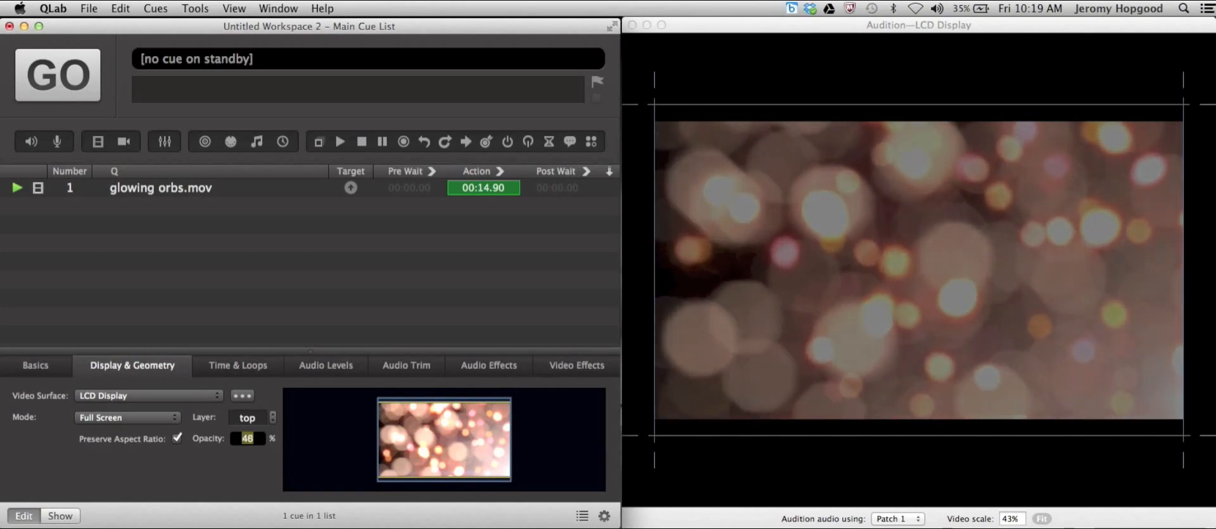
{"action": "type", "text": "0"}
{"action": "key", "text": "Return"}
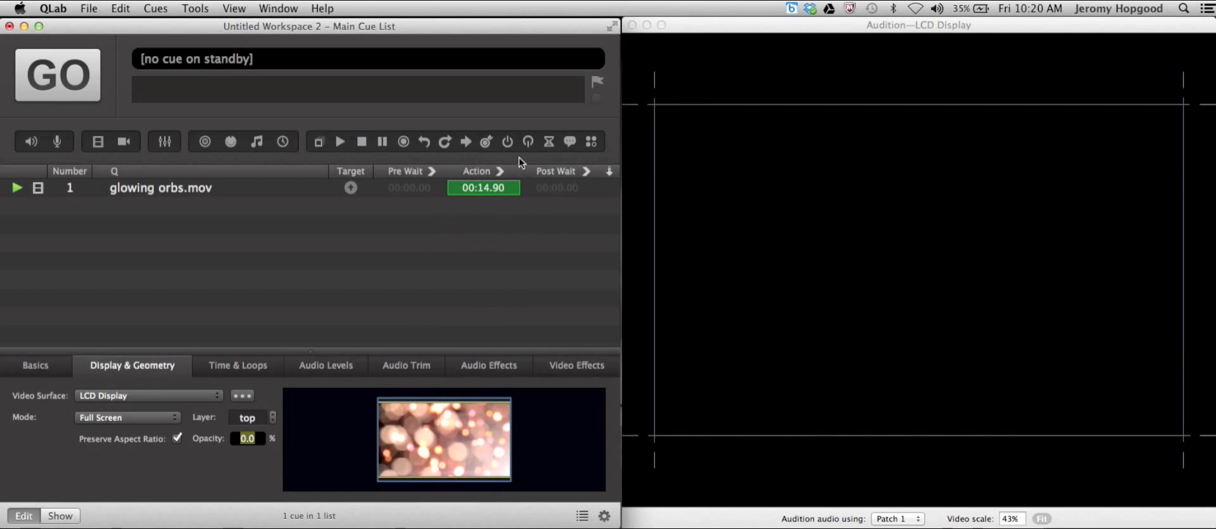
- Raise the video's opacity back to 100 and select the glowing orbs.mov cue
{"action": "left_click_drag", "start_coordinate": [237, 438], "coordinate": [237, 399]}
{"action": "left_click_drag", "start_coordinate": [247, 438], "coordinate": [247, 427]}
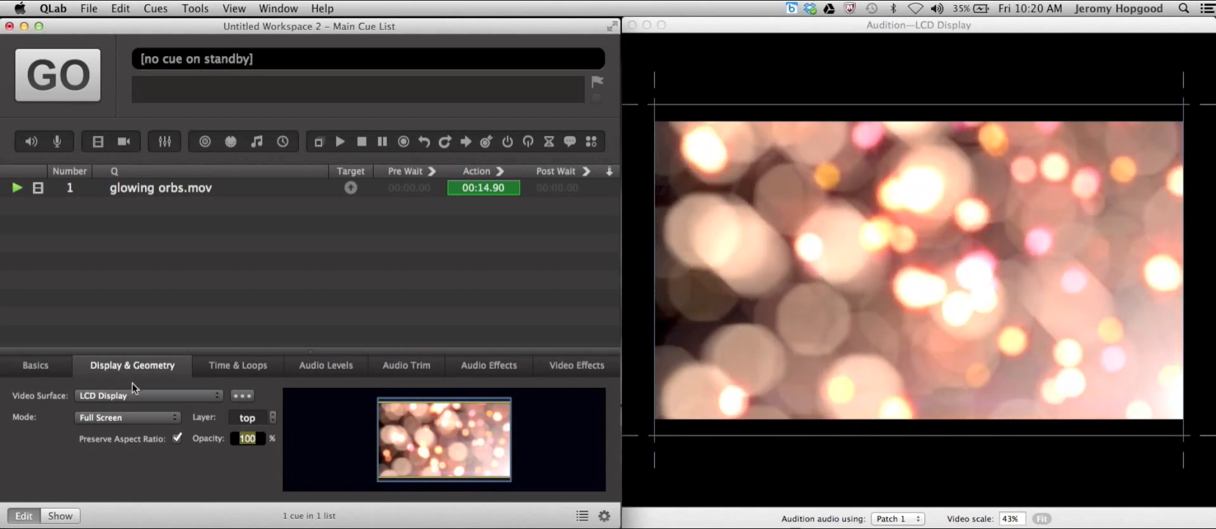
{"action": "left_click", "coordinate": [139, 188]}
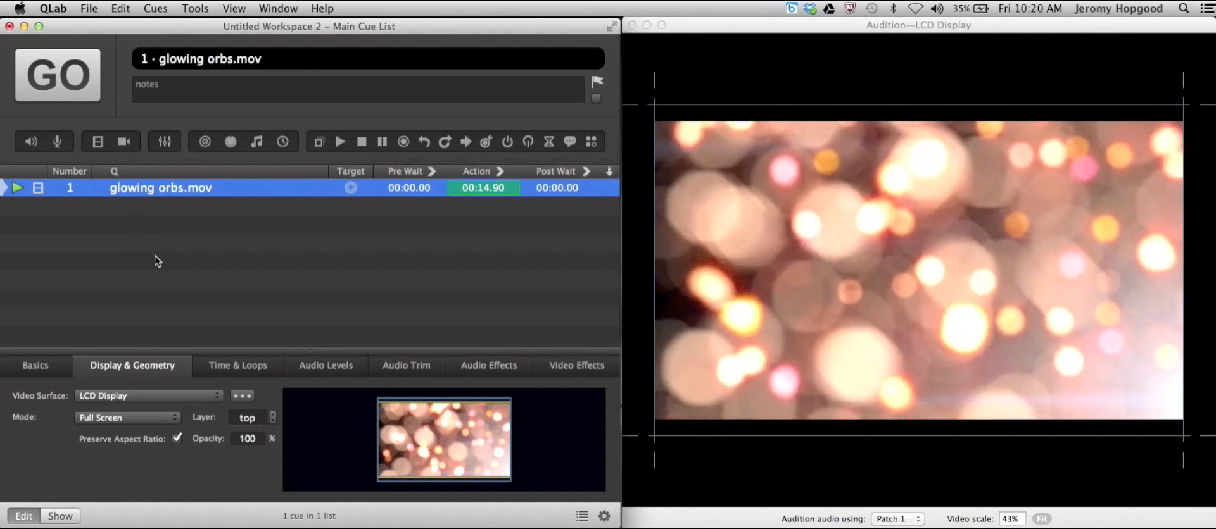
- Add a Fade cue and drag cue 1 onto it so it targets glowing orbs.mov
{"action": "left_click", "coordinate": [165, 143]}
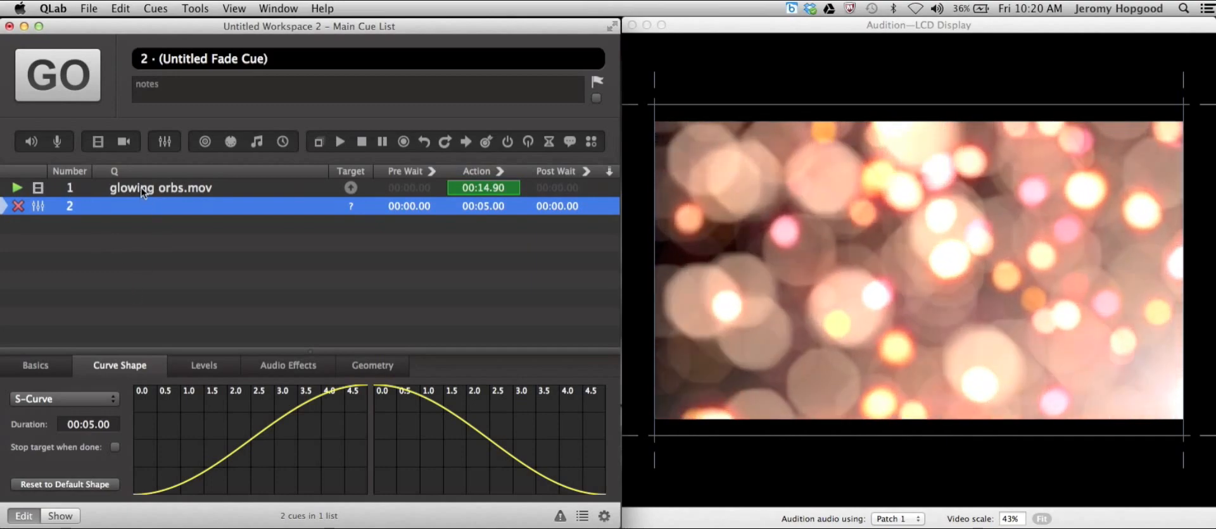
{"action": "left_click_drag", "start_coordinate": [143, 192], "coordinate": [143, 210]}
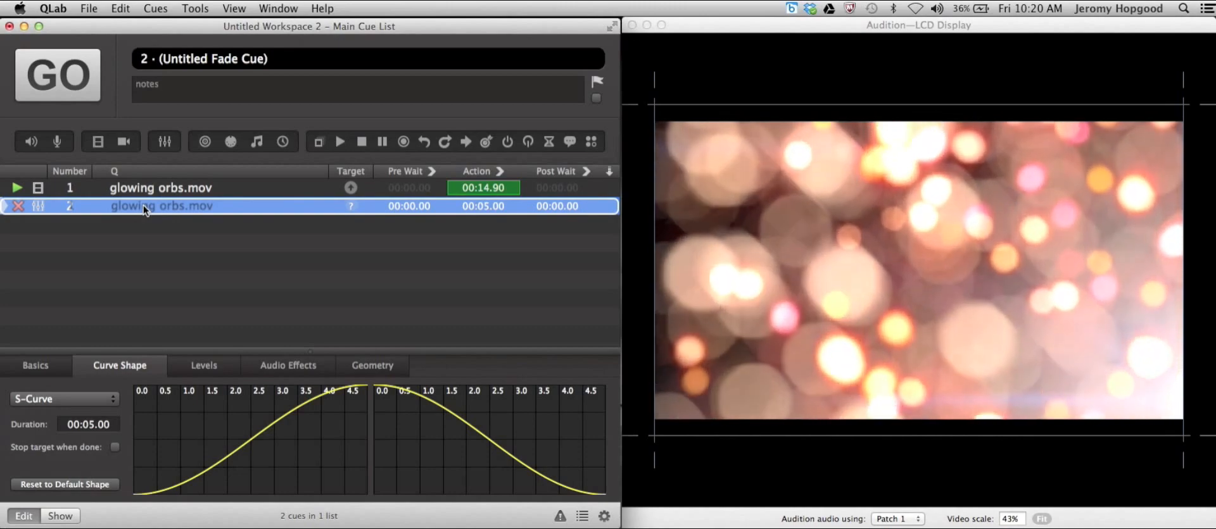
{"action": "left_click_drag", "start_coordinate": [143, 209], "coordinate": [143, 209]}
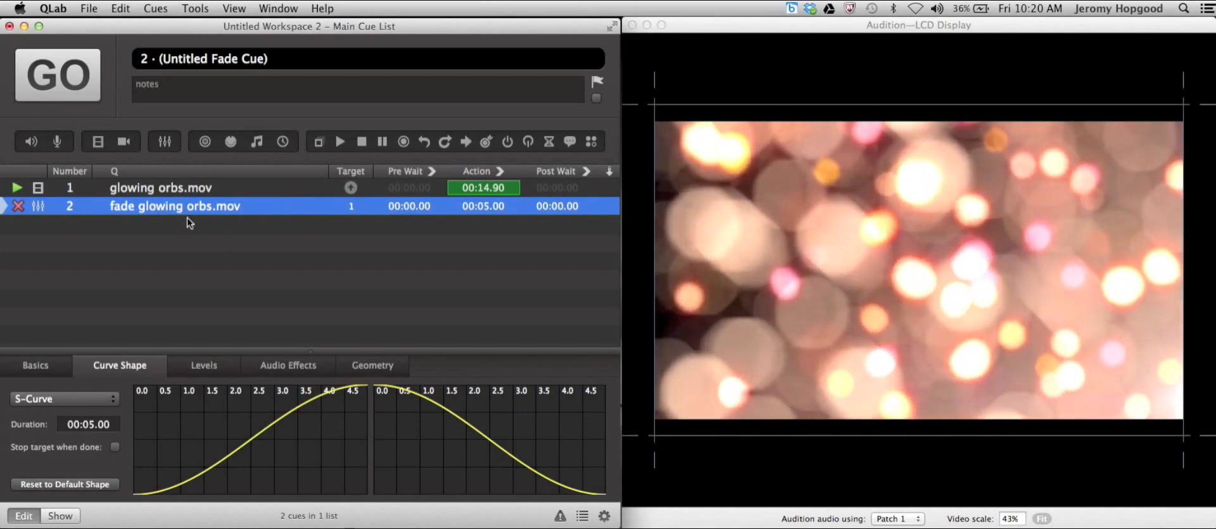
{"action": "left_click", "coordinate": [371, 366]}
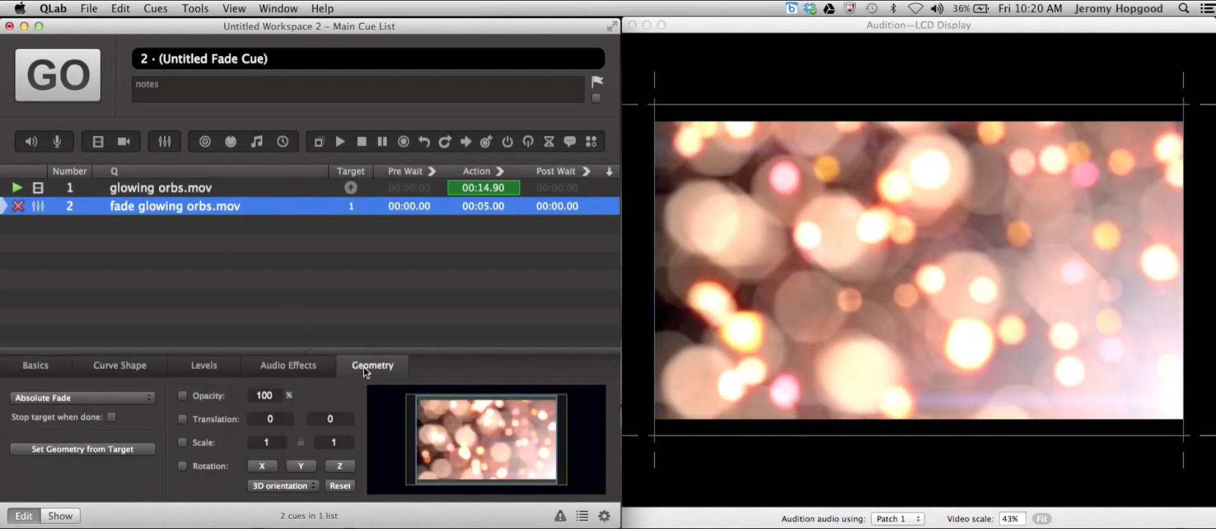
- Set the fade's target opacity to 40, then to 0, in the Geometry settings
{"action": "double_click", "coordinate": [267, 395]}
{"action": "type", "text": "40"}
{"action": "key", "text": "Return"}
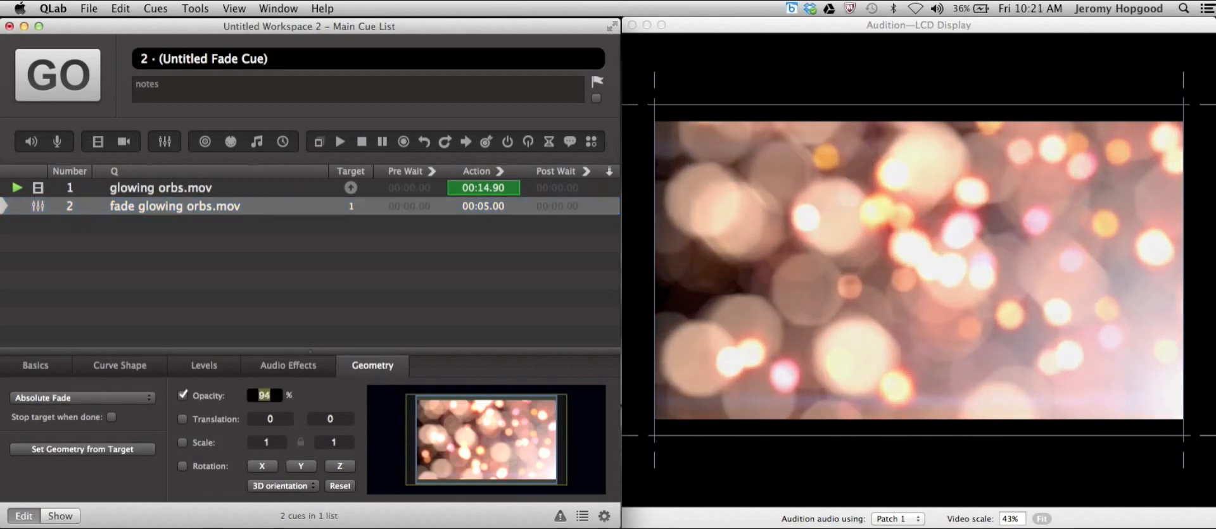
{"action": "type", "text": "0"}
{"action": "key", "text": "Return"}
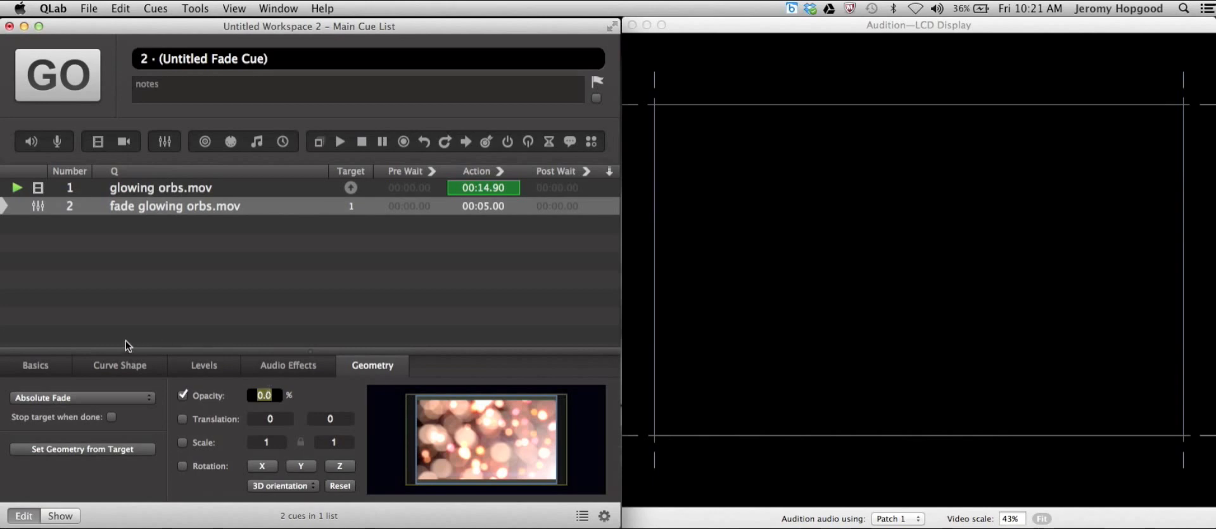
{"action": "left_click", "coordinate": [142, 209]}
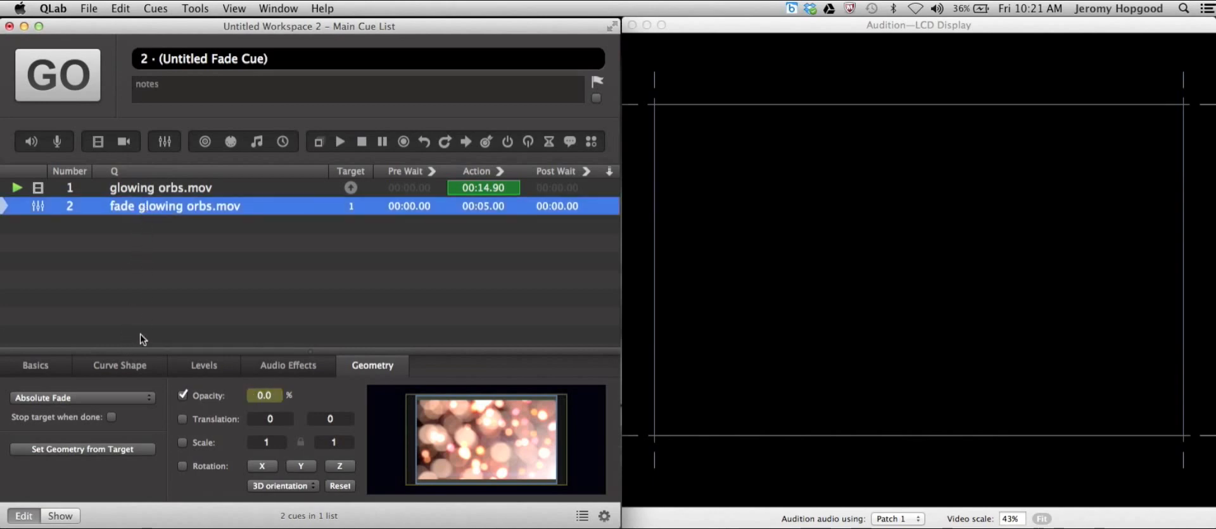
{"action": "left_click", "coordinate": [120, 366]}
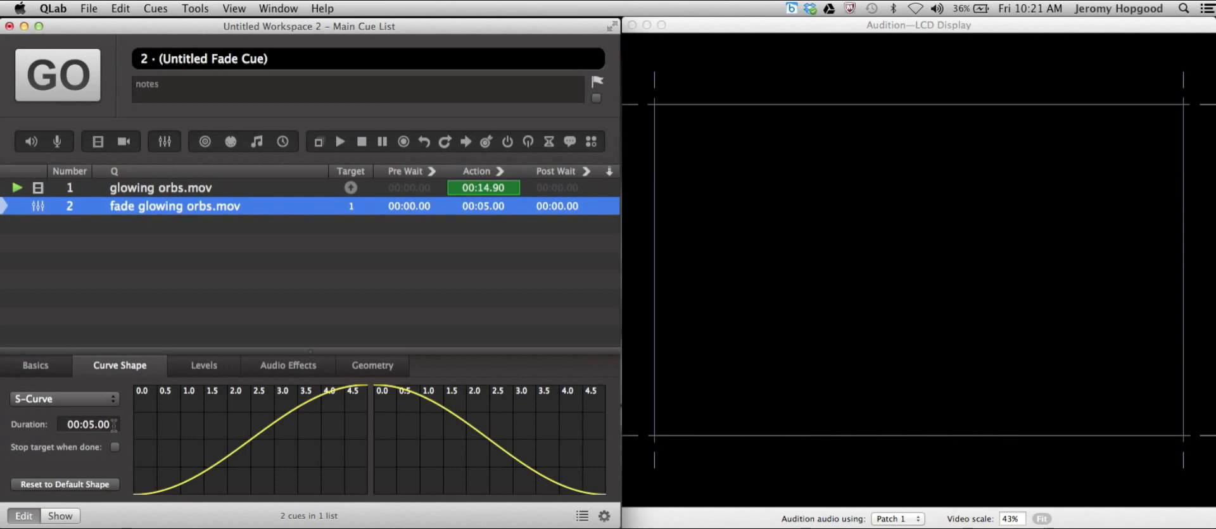
- Change the fade duration from 5 to 8 seconds in Curve Shape
{"action": "left_click_drag", "start_coordinate": [113, 425], "coordinate": [47, 422]}
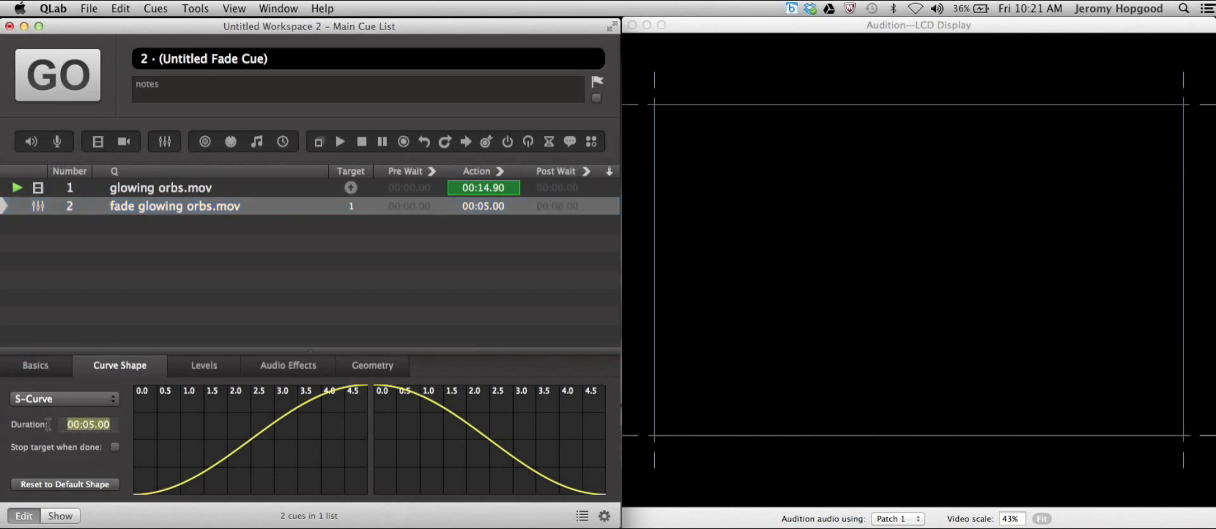
{"action": "type", "text": "8"}
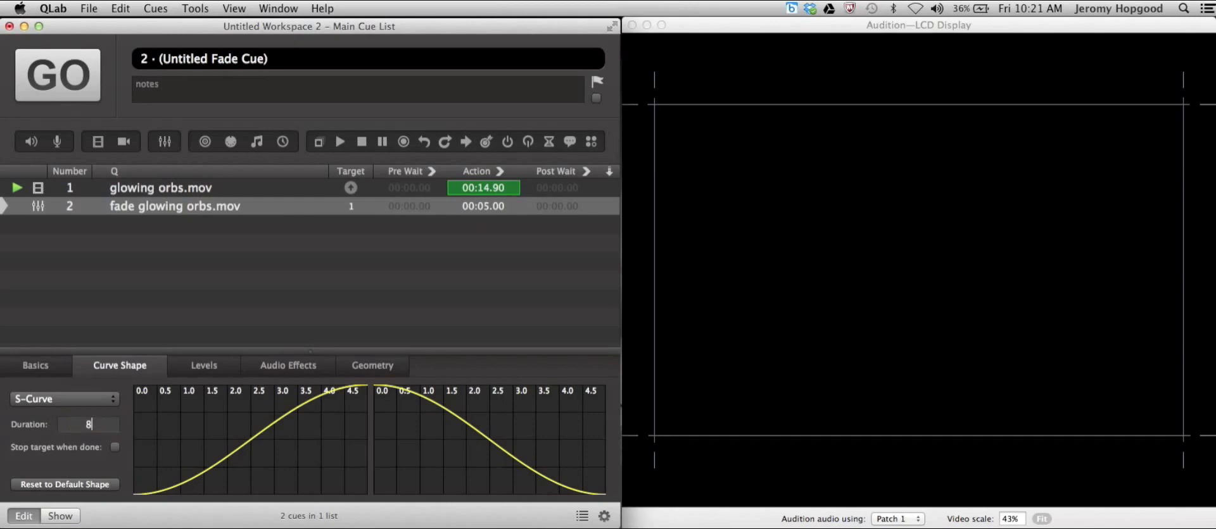
{"action": "key", "text": "Return"}
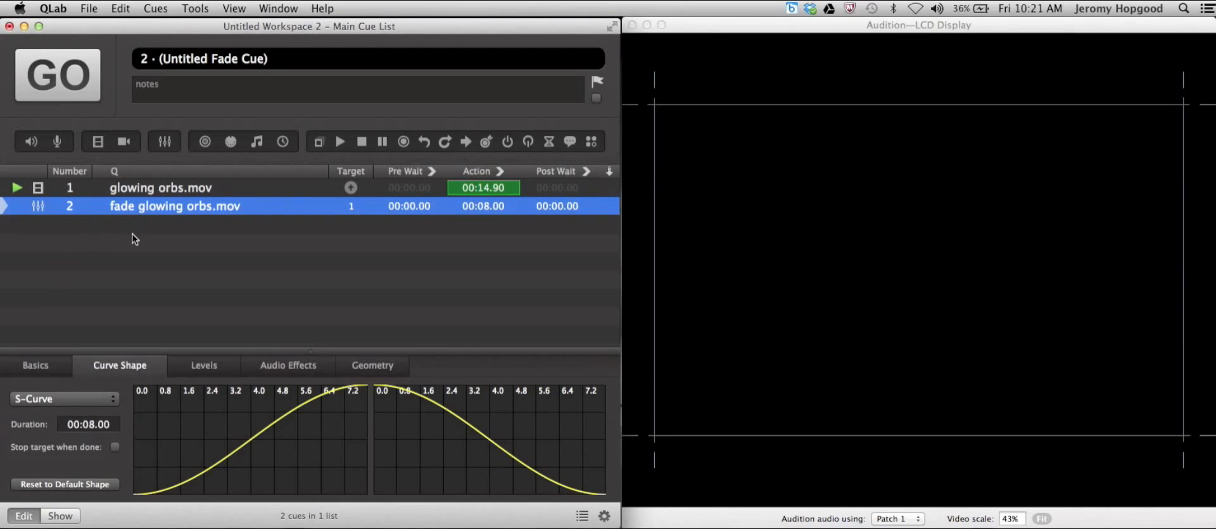
- Play cue 1 then GO the fade, watching the orbs fade to black while cue 1 keeps running
{"action": "left_click", "coordinate": [147, 188]}
{"action": "key", "text": "space"}
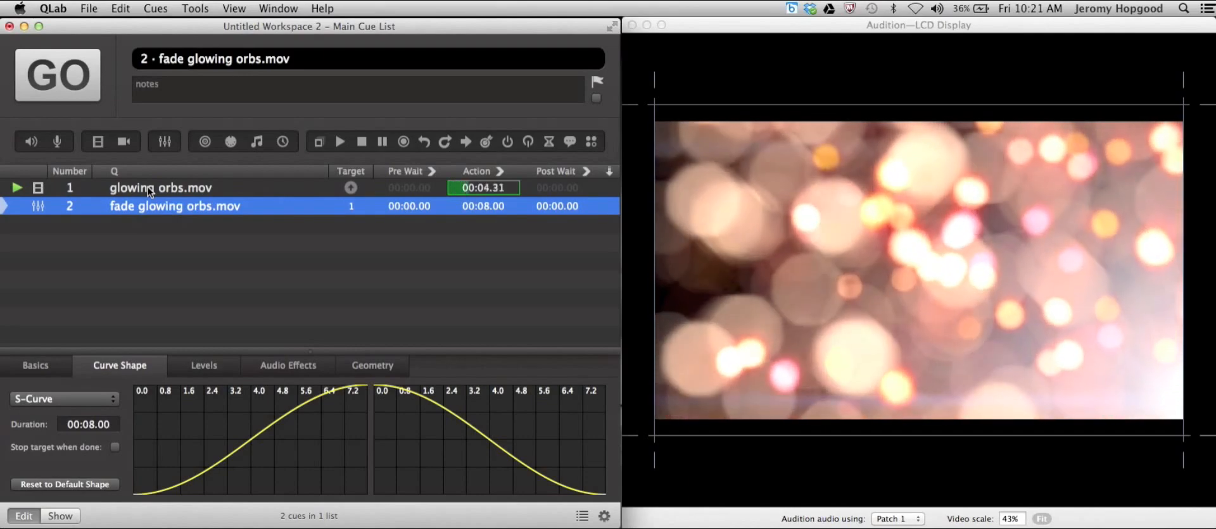
{"action": "key", "text": "space"}
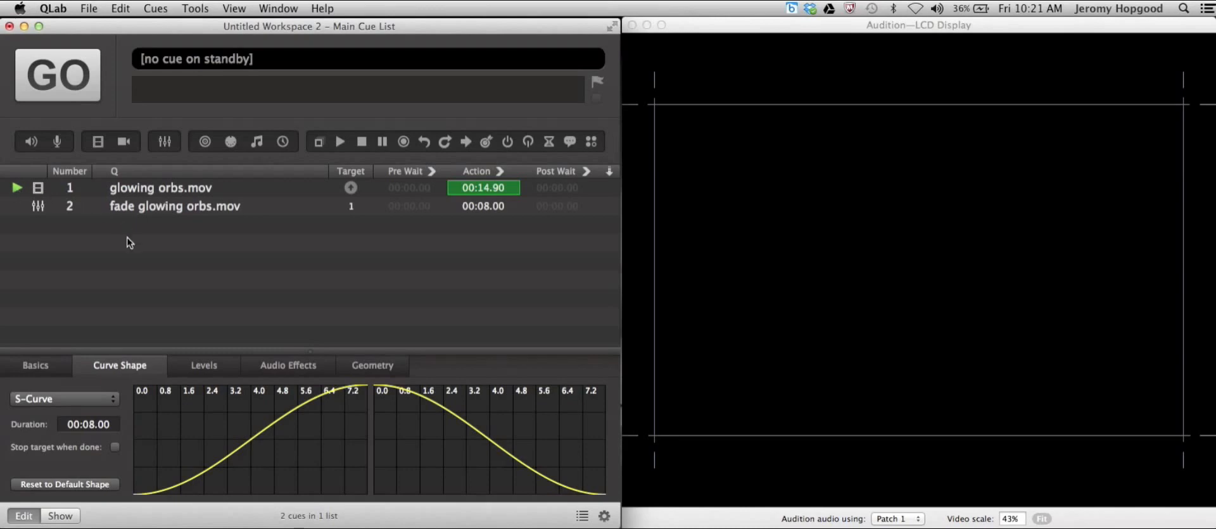
{"action": "left_click", "coordinate": [181, 205]}
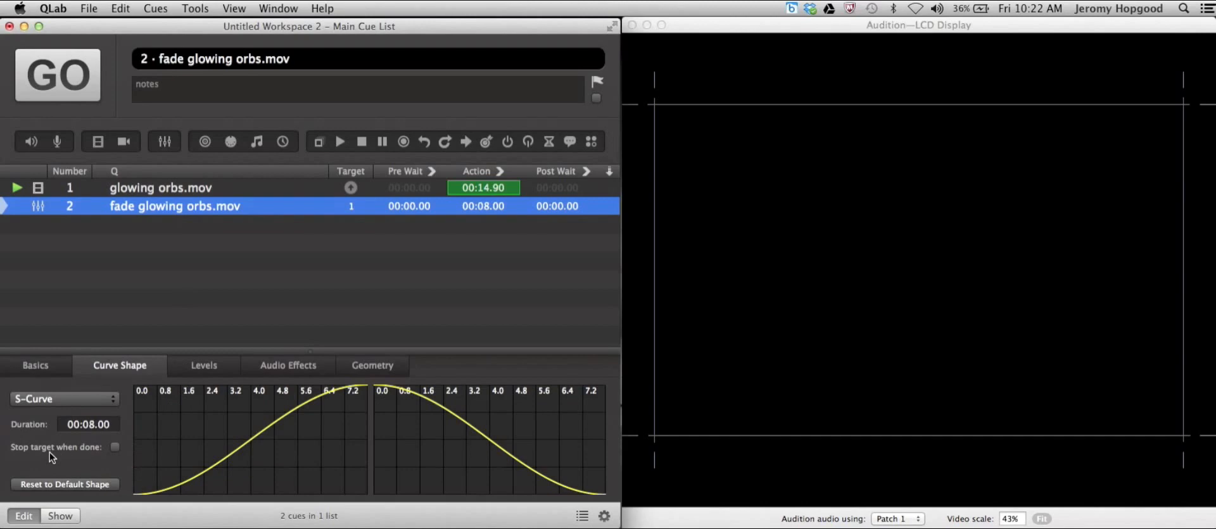
- Tick 'Stop target when done' on the fade cue and replay cue 1 to test
{"action": "left_click", "coordinate": [115, 447]}
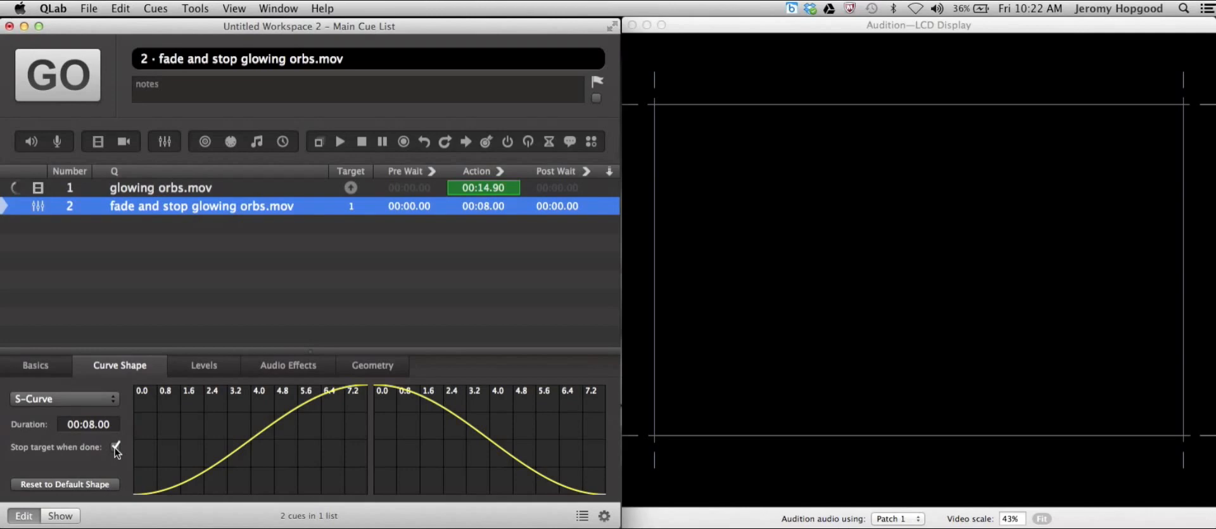
{"action": "left_click", "coordinate": [223, 182]}
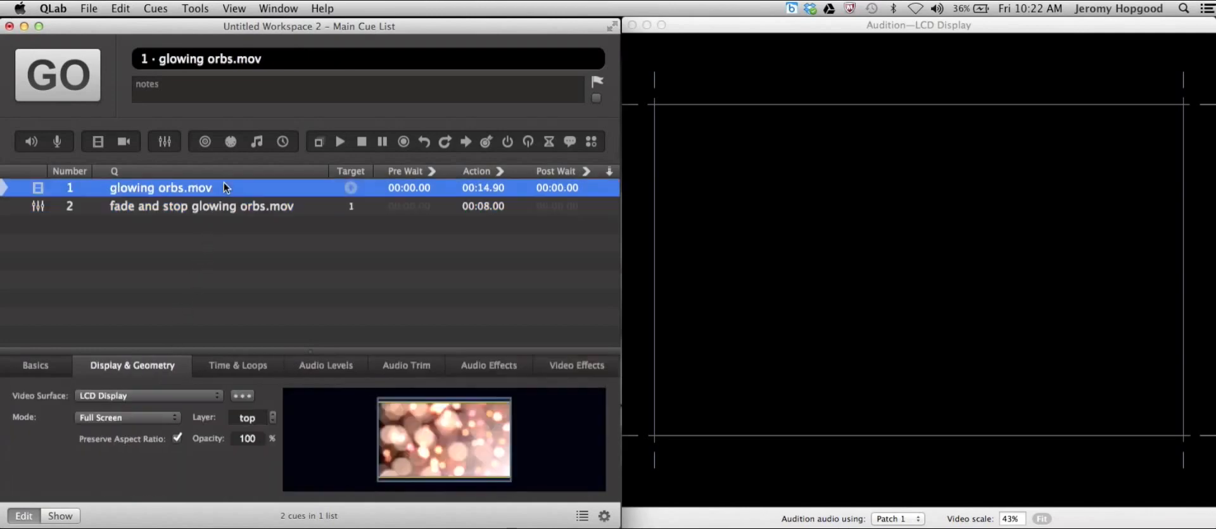
{"action": "key", "text": "space"}
{"action": "key", "text": "space"}
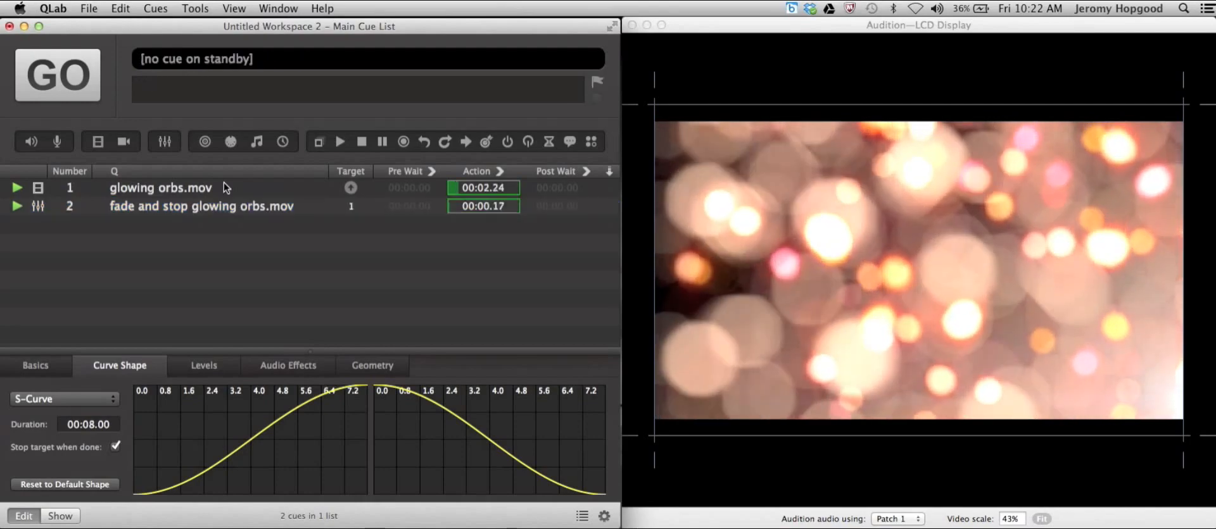